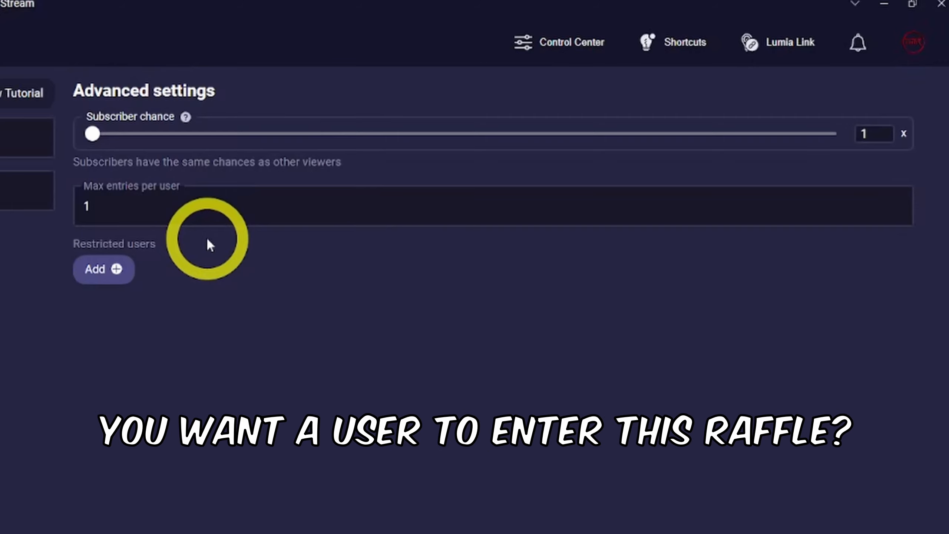
- Try changing the maximum entries per user to 10
left_click(209, 200)
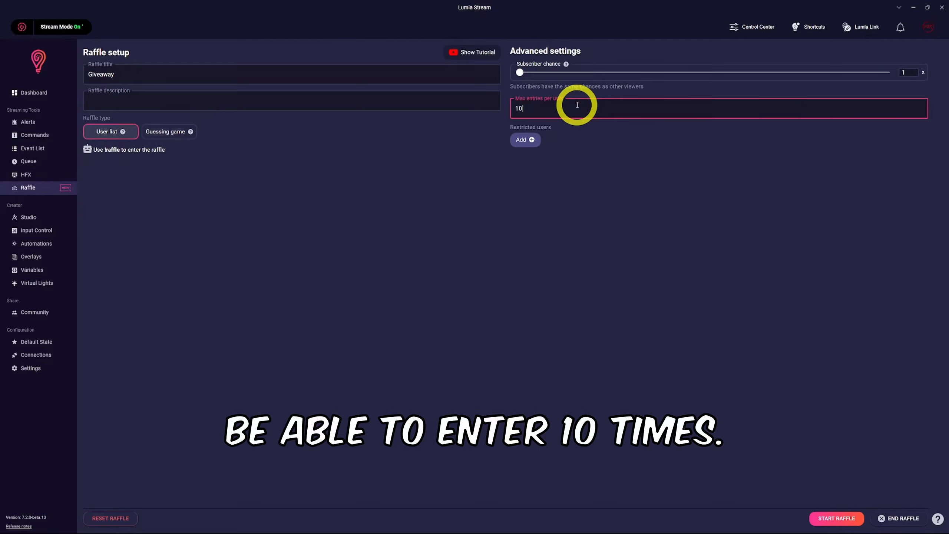
key("BackSpace")
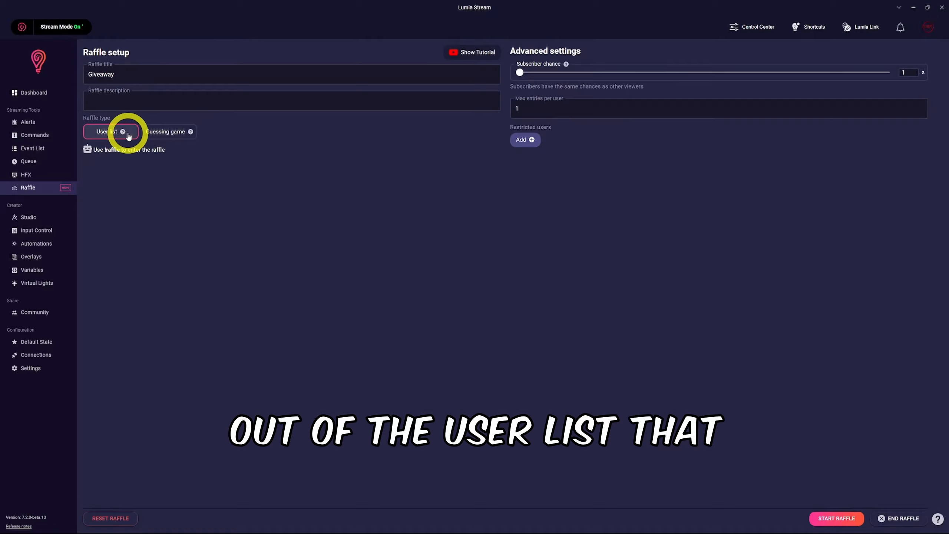
- Preview the Guessing game raffle type and switch back to the User list type
left_click(170, 131)
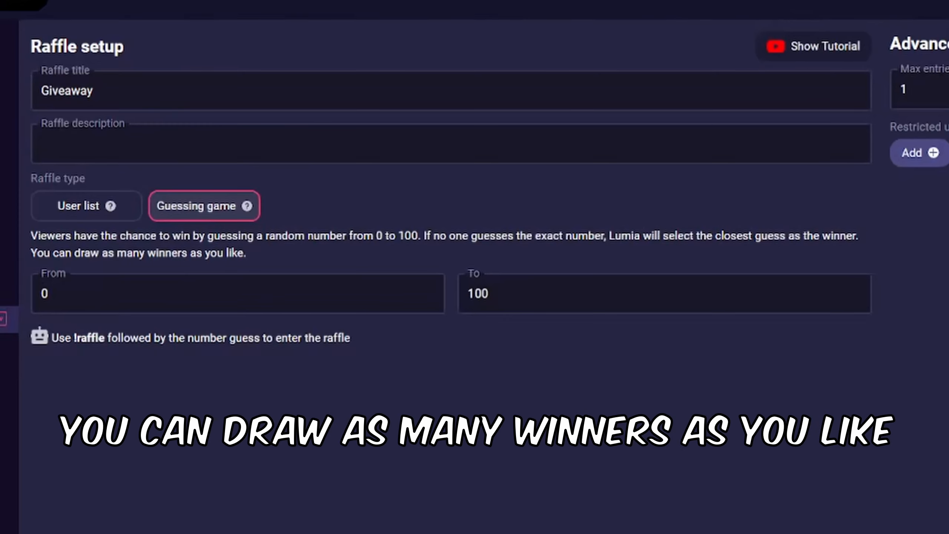
left_click(102, 292)
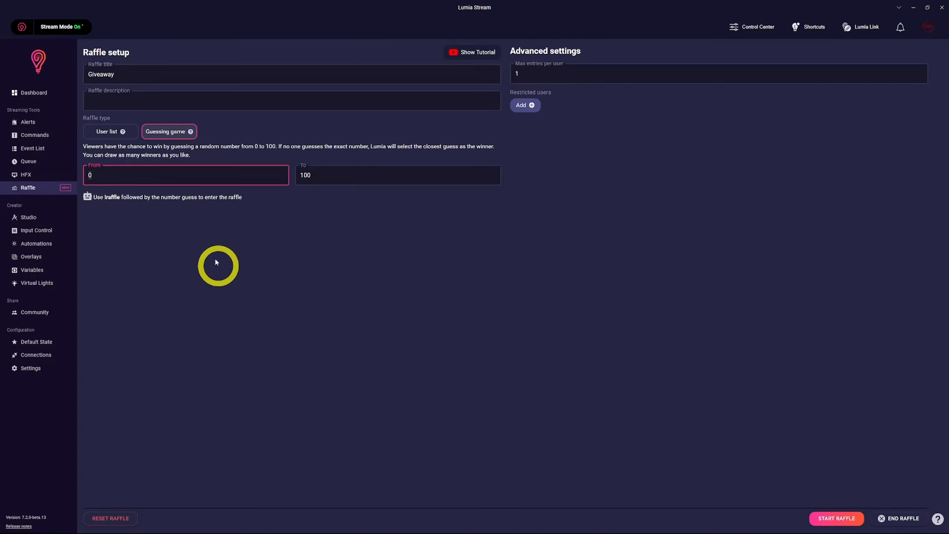
left_click(111, 131)
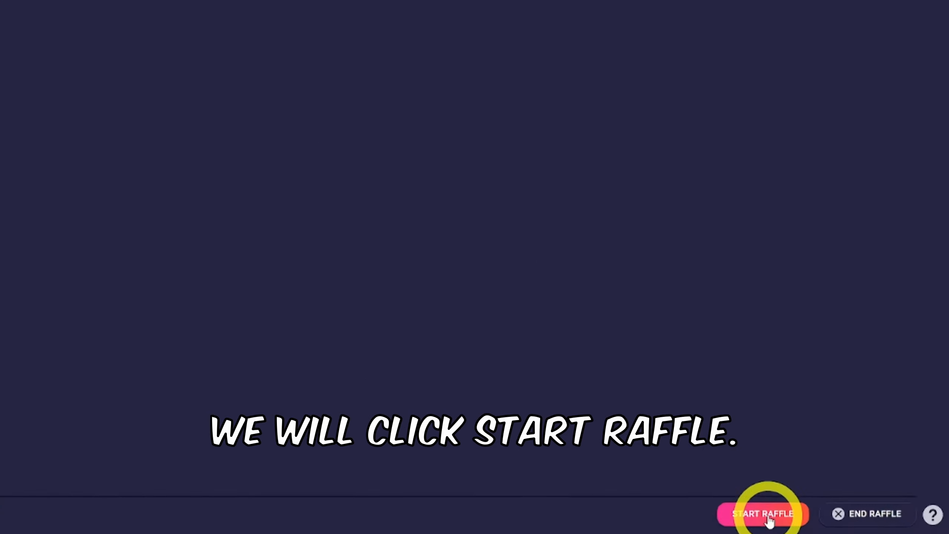
- Start the raffle, then open and dismiss the Add user dialog without adding anyone
left_click(837, 519)
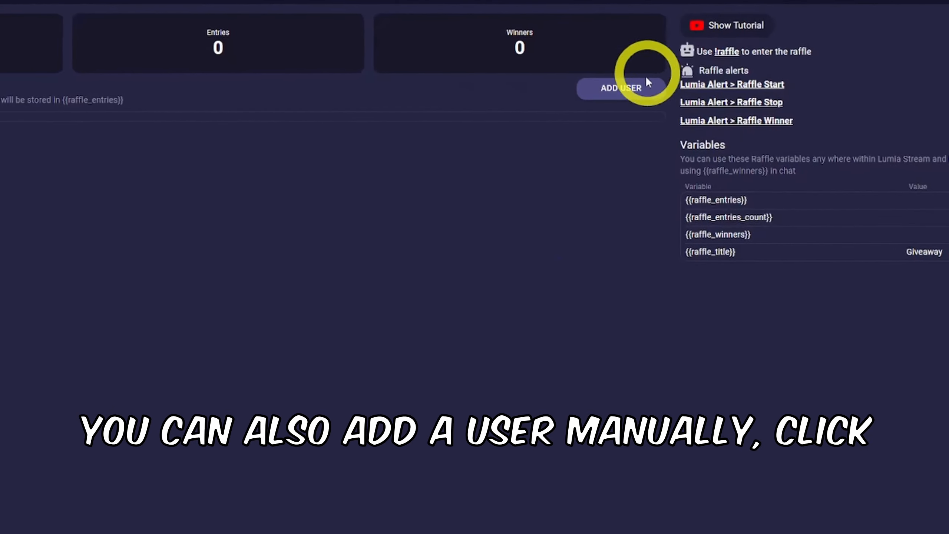
left_click(647, 81)
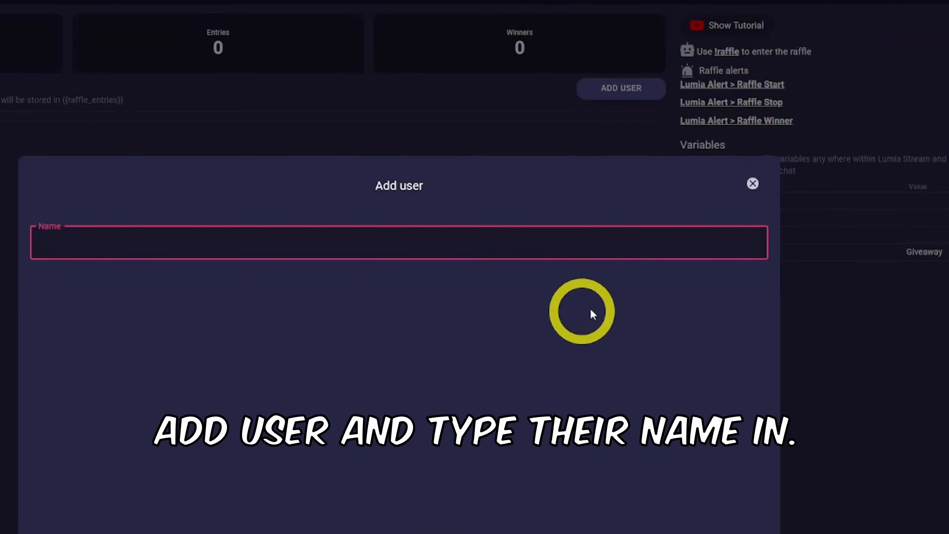
left_click(751, 184)
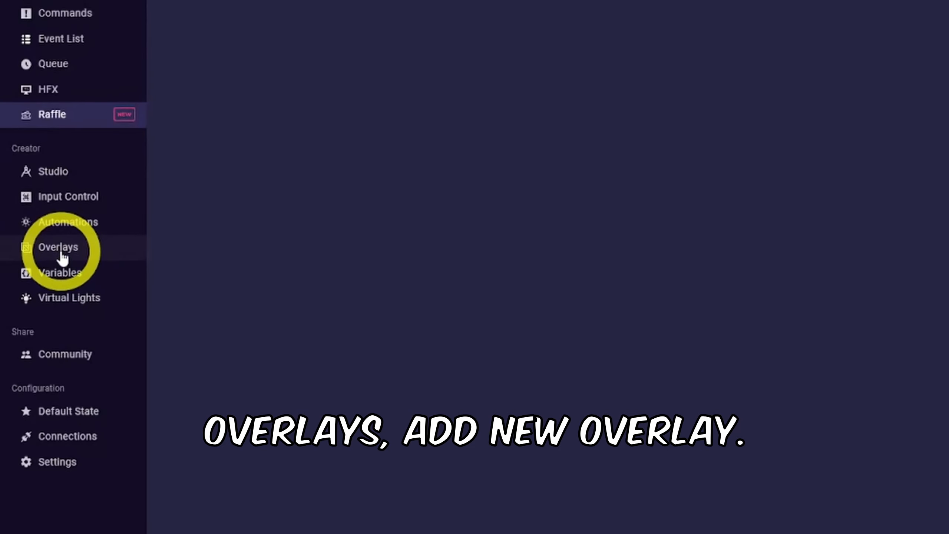
- Create a new overlay named Raffle at 1080p resolution
left_click(62, 257)
left_click(895, 52)
type("R")
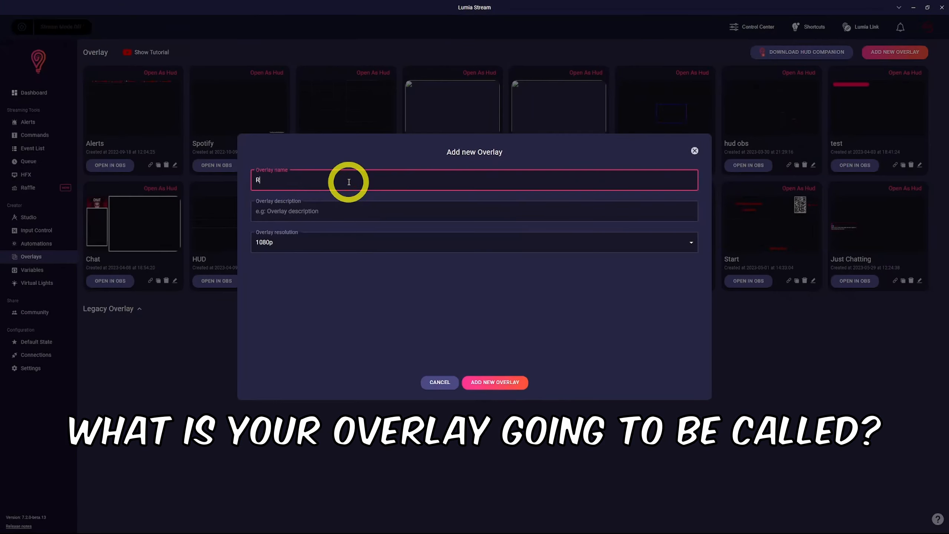
type("affle")
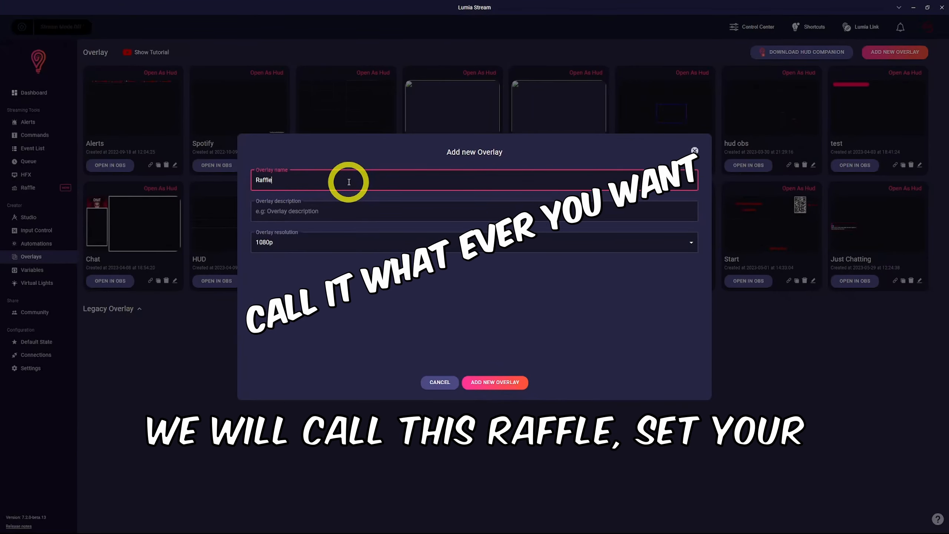
left_click(493, 382)
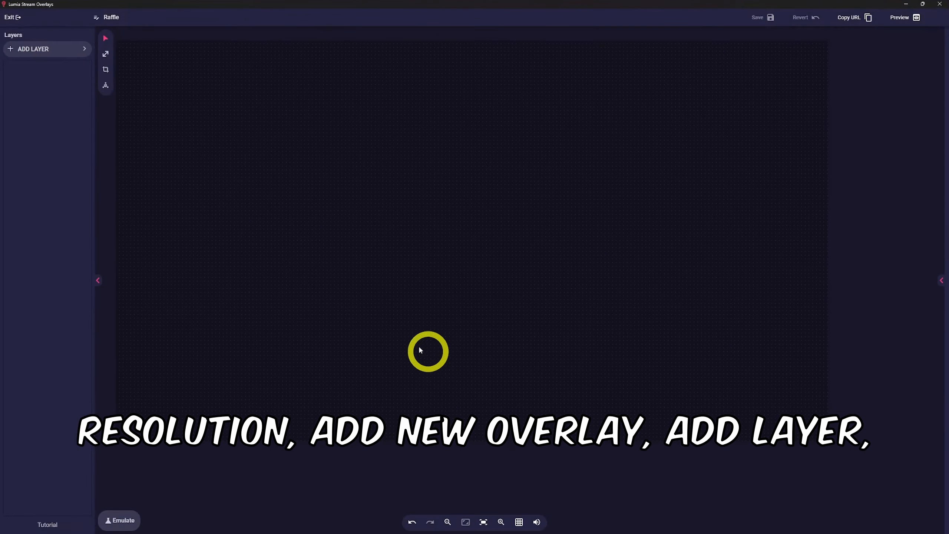
- Add a Raffle layer from the Interactions category and move it left on the canvas
left_click(62, 53)
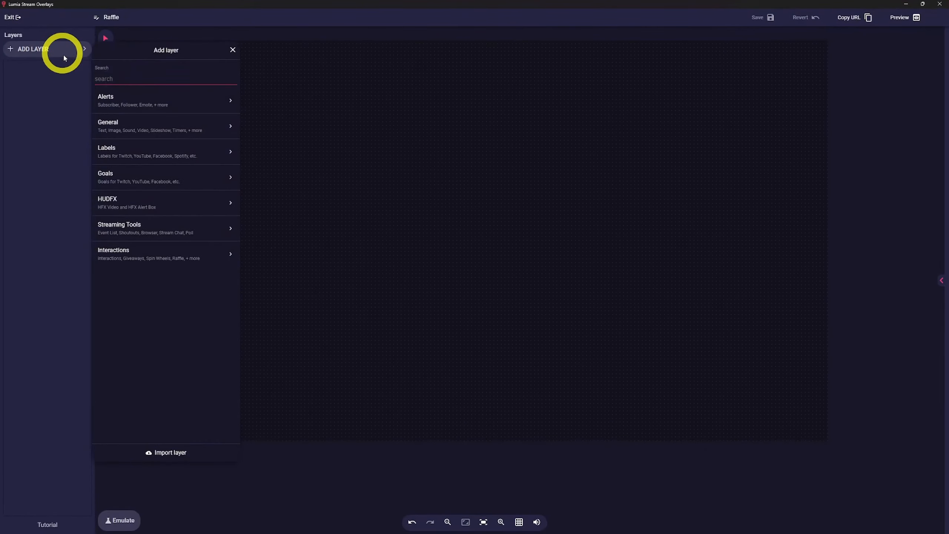
left_click(158, 256)
left_click(123, 116)
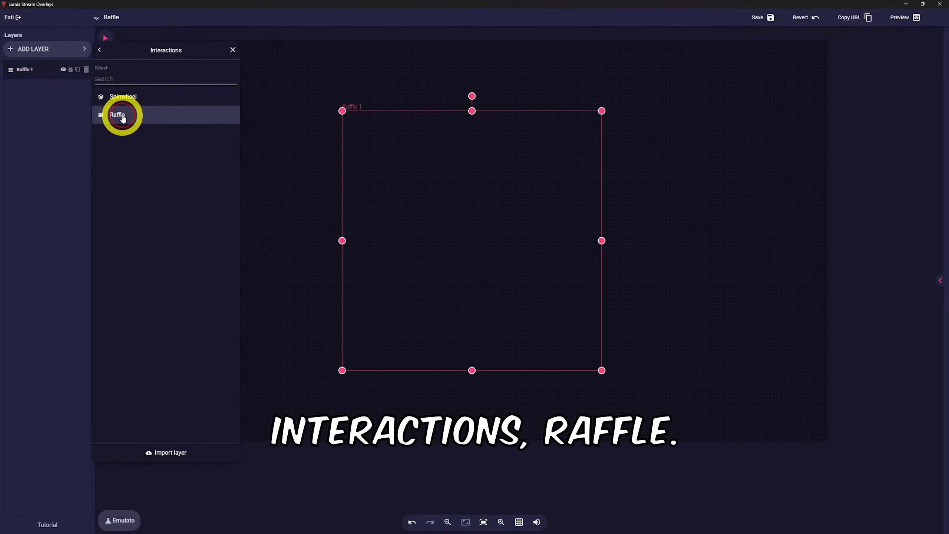
left_click(502, 218)
left_click_drag(502, 218, 438, 240)
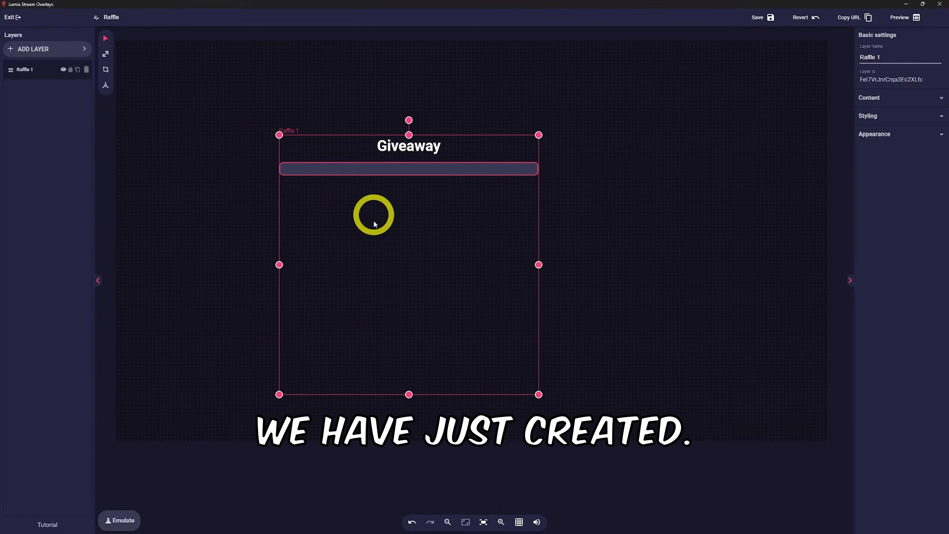
- Review the raffle layer's Content options, the Manage Raffle theme and the Styling settings
left_click(893, 100)
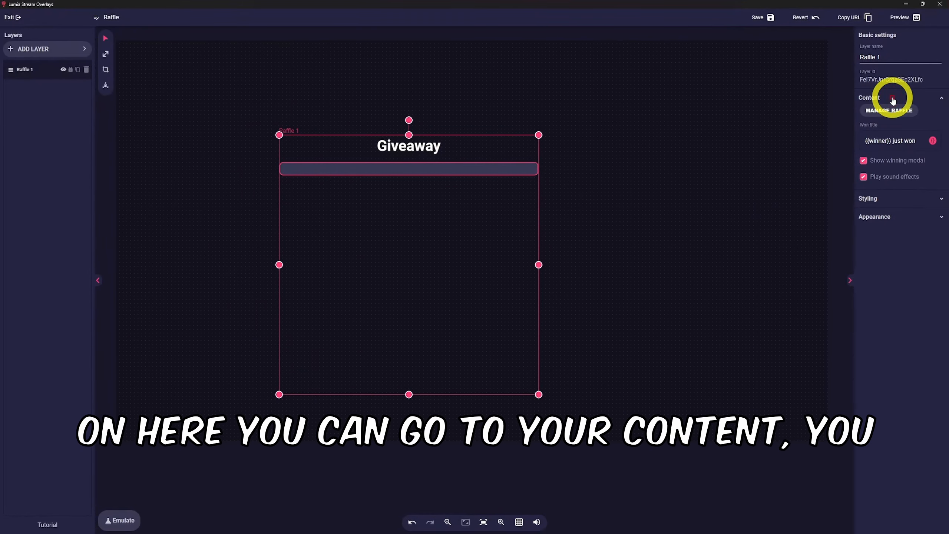
left_click(897, 110)
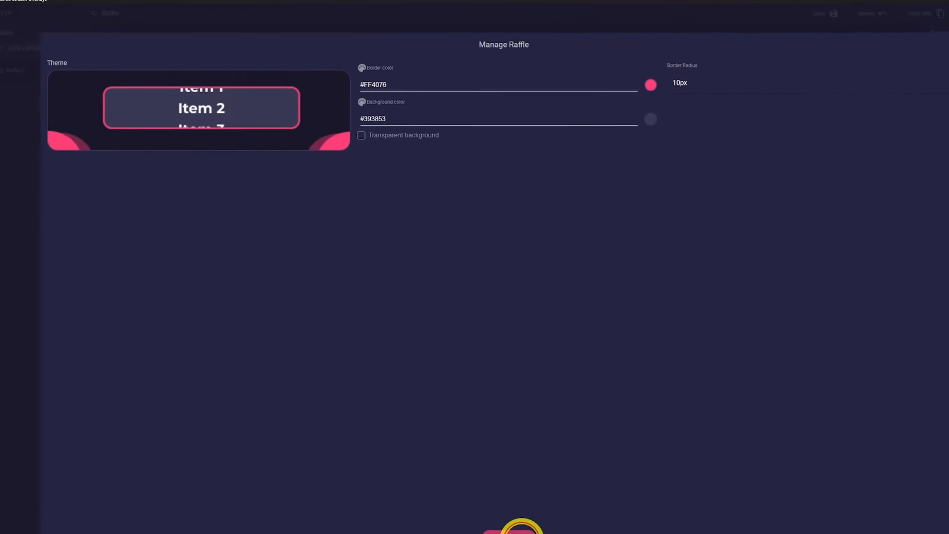
left_click(521, 528)
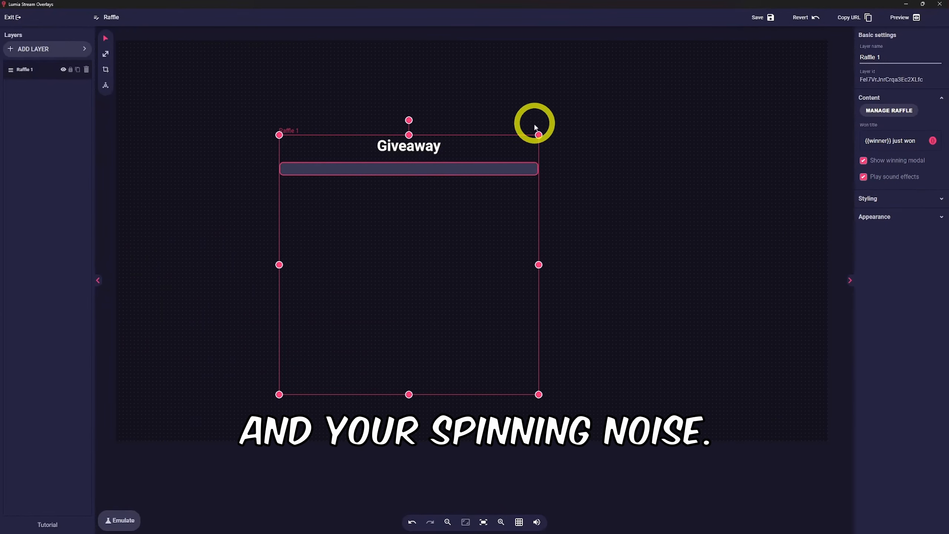
left_click(902, 202)
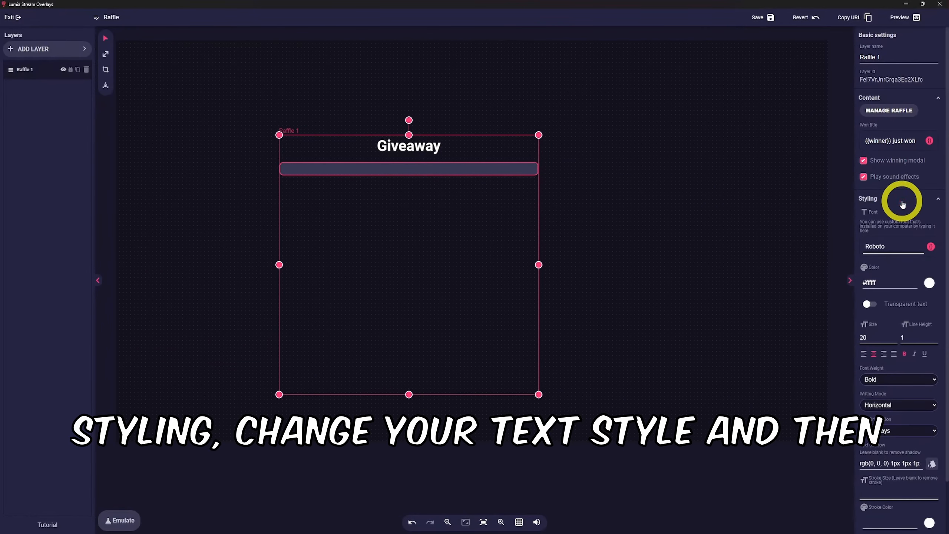
left_click(902, 202)
- Enlarge the raffle layer from its top-left corner and reposition it near the canvas's upper left
left_click_drag(279, 135, 161, 72)
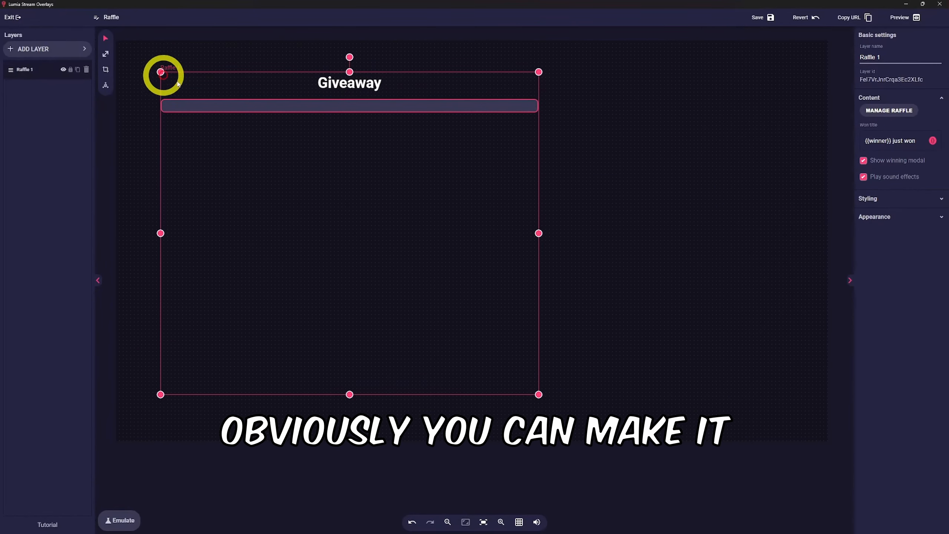
left_click_drag(405, 222, 462, 228)
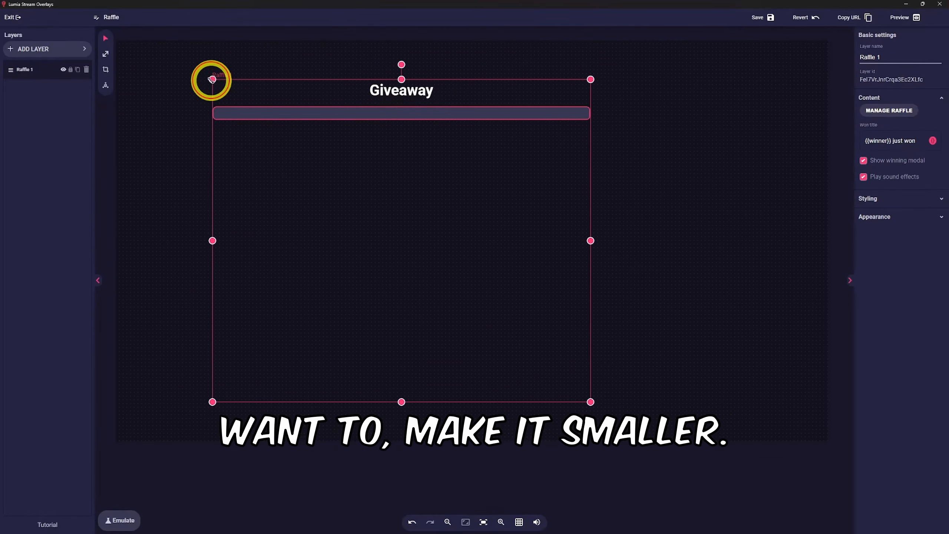
mouse_move(211, 80)
left_mouse_down()
mouse_move(396, 184)
mouse_move(286, 102)
mouse_move(212, 72)
left_mouse_up()
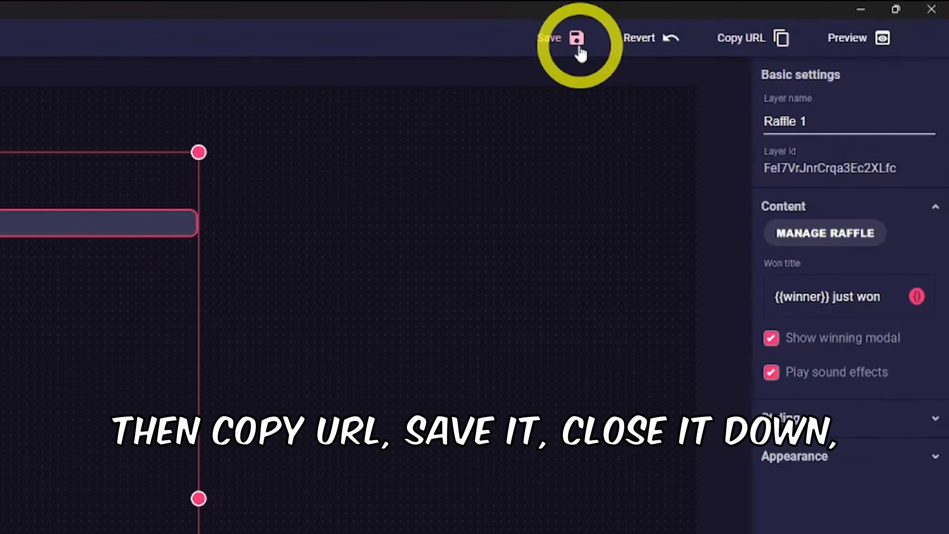
- Save the Raffle overlay and close the overlay editor
left_click(577, 41)
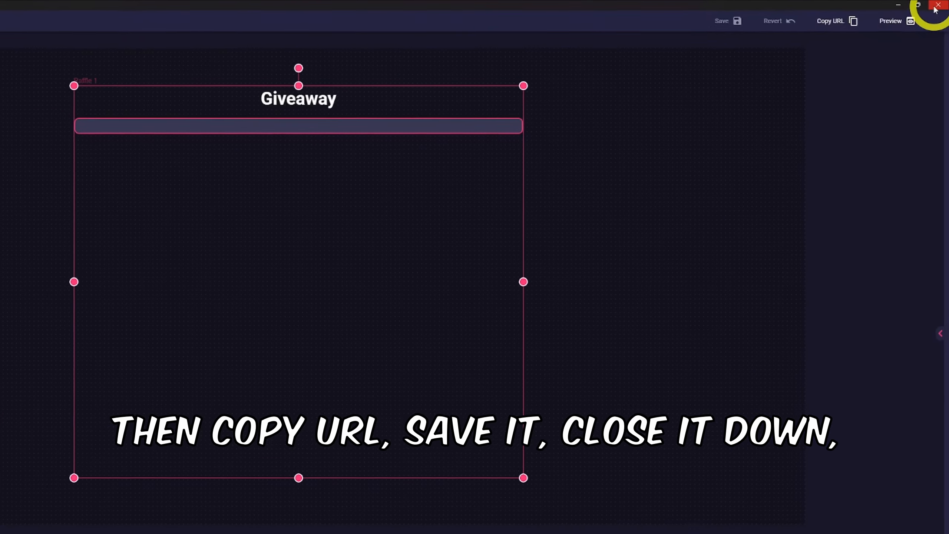
left_click(936, 6)
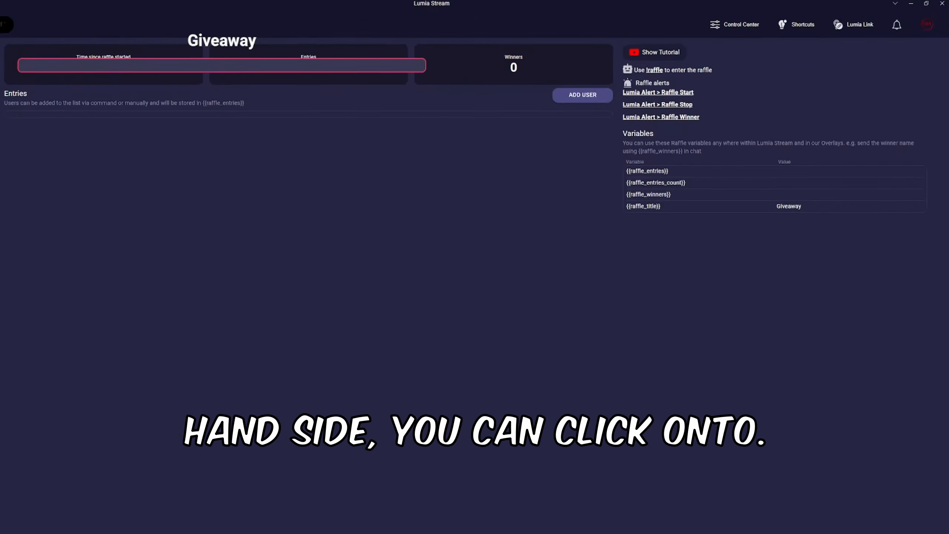
- Open the Raffle Start alert and review its light reaction type options
left_click(695, 91)
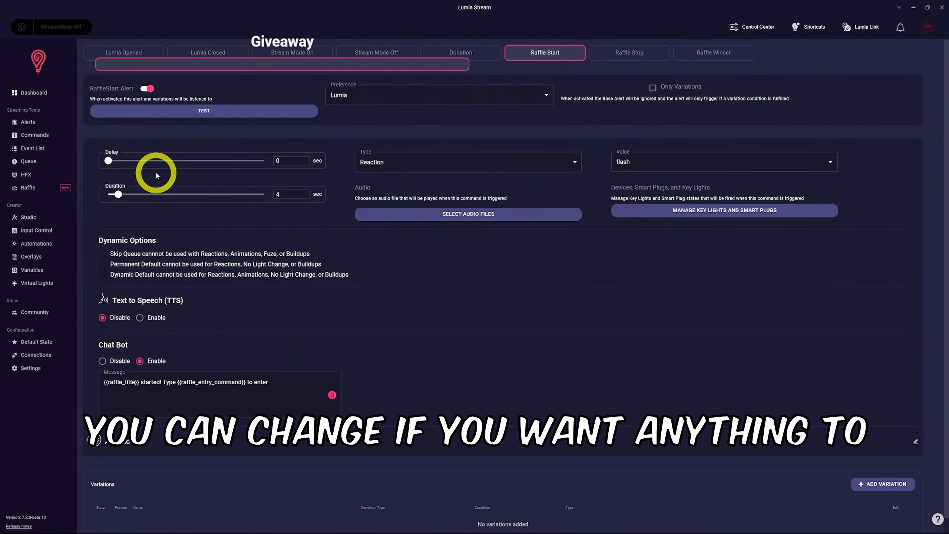
left_click(470, 160)
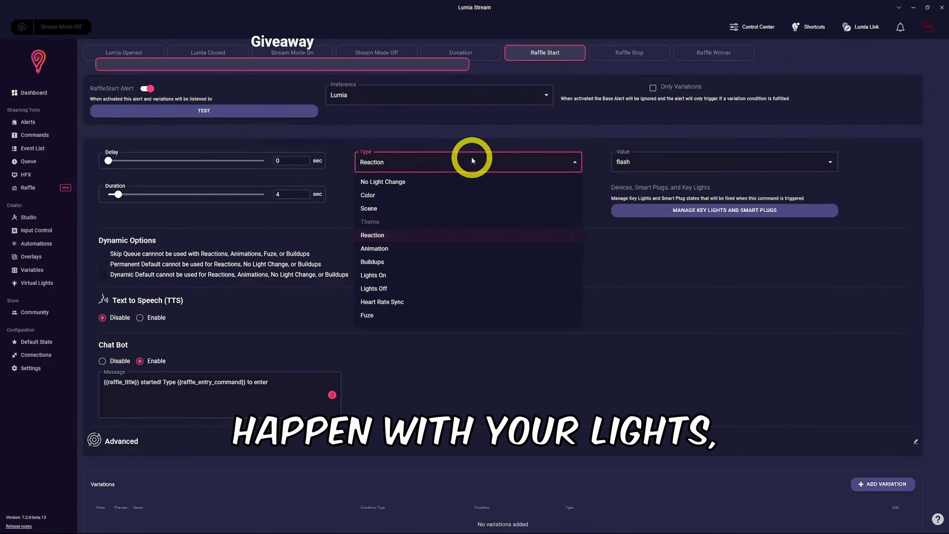
left_click(636, 160)
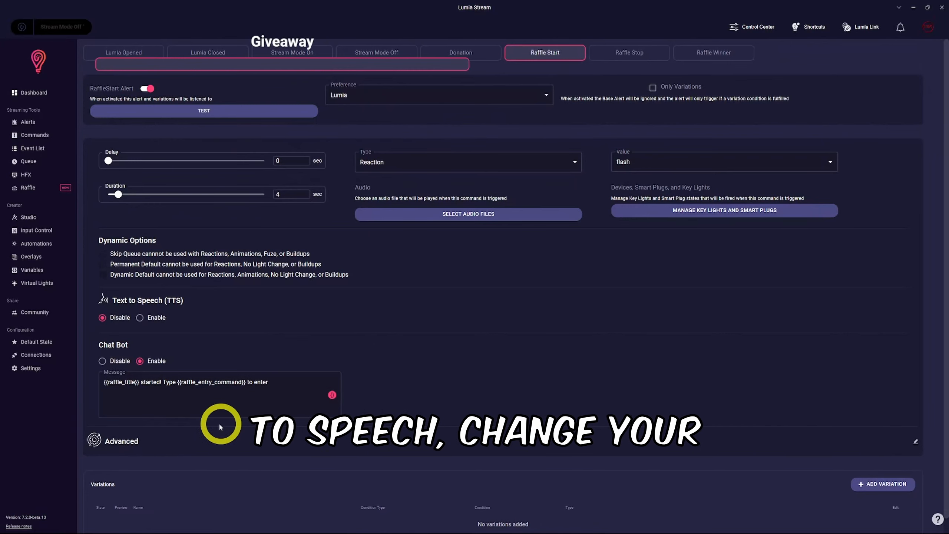
scroll(408, 309, "down", 1)
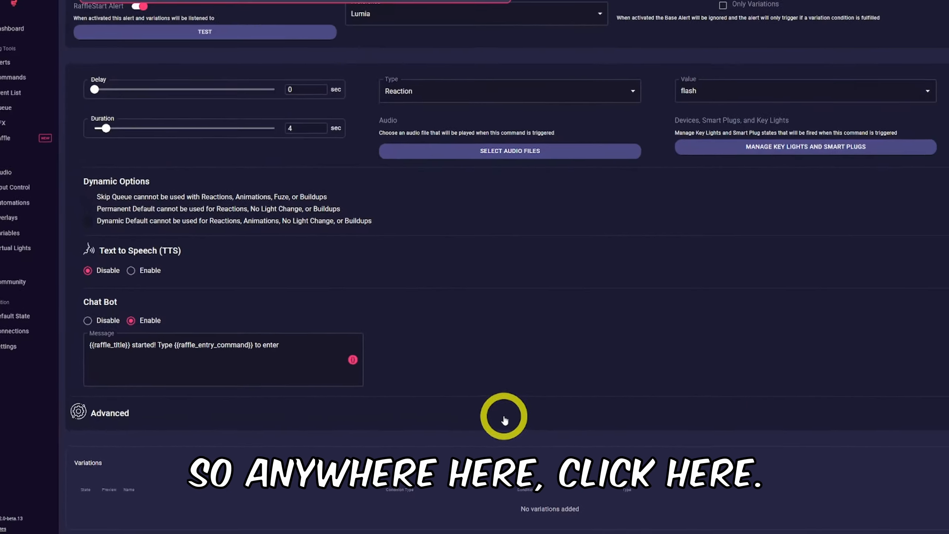
- Configure a Set Overlay Visibility overlay action targeting the Raffle overlay in the Raffle Start alert's advanced settings
left_click(740, 375)
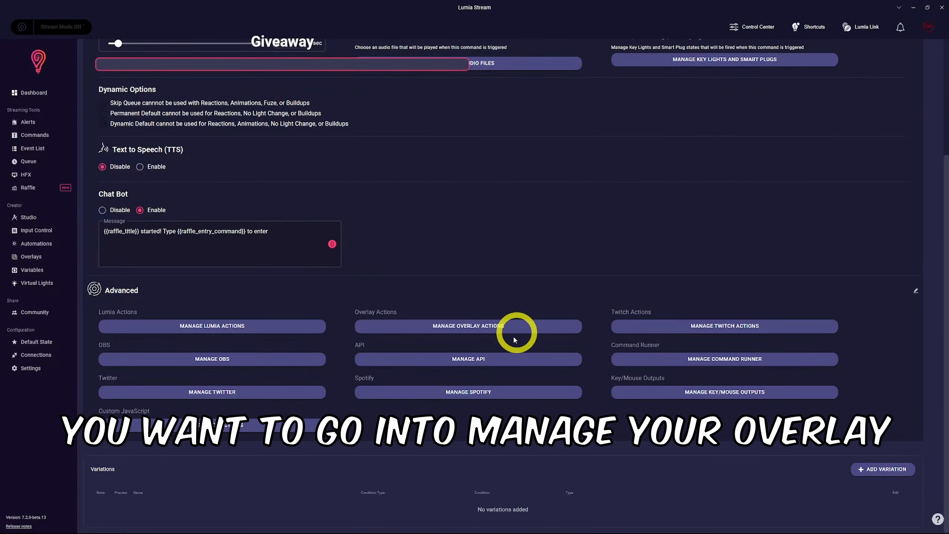
left_click(515, 329)
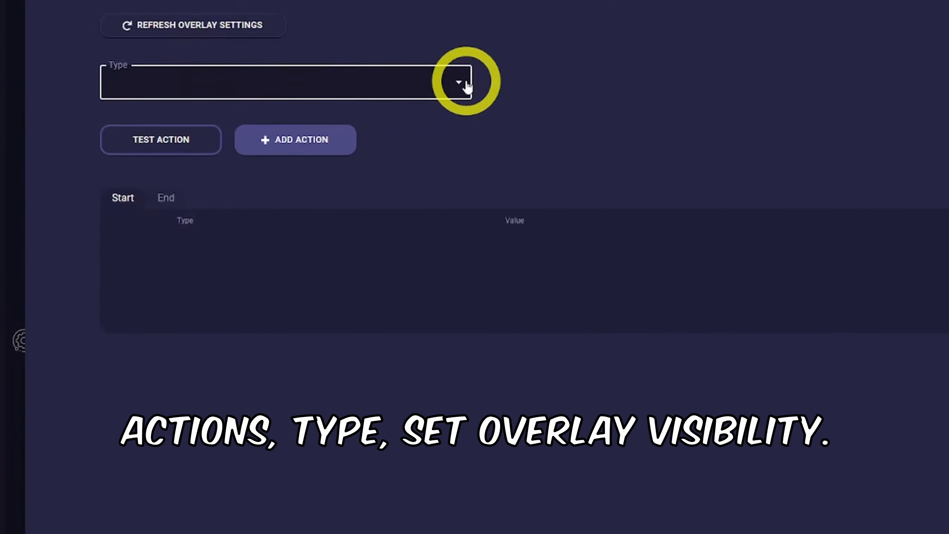
left_click(352, 135)
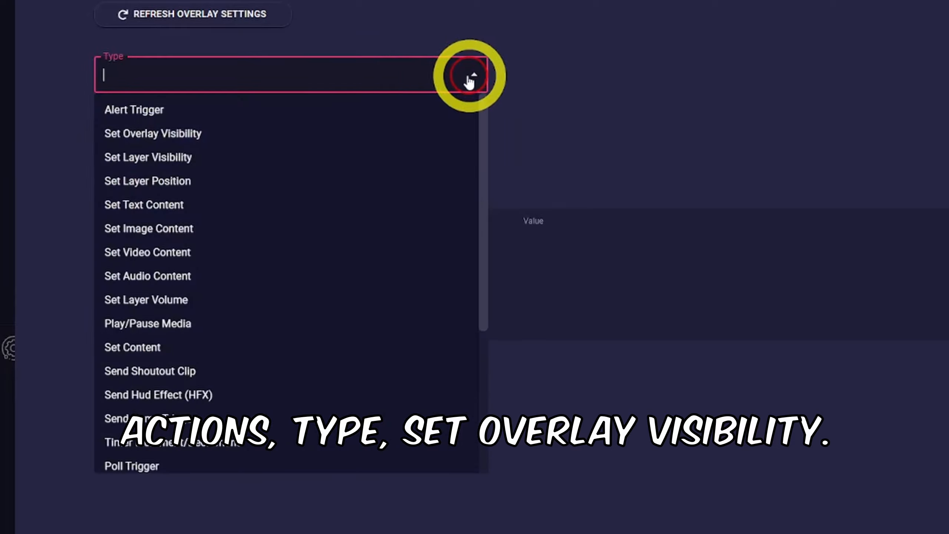
left_click(186, 139)
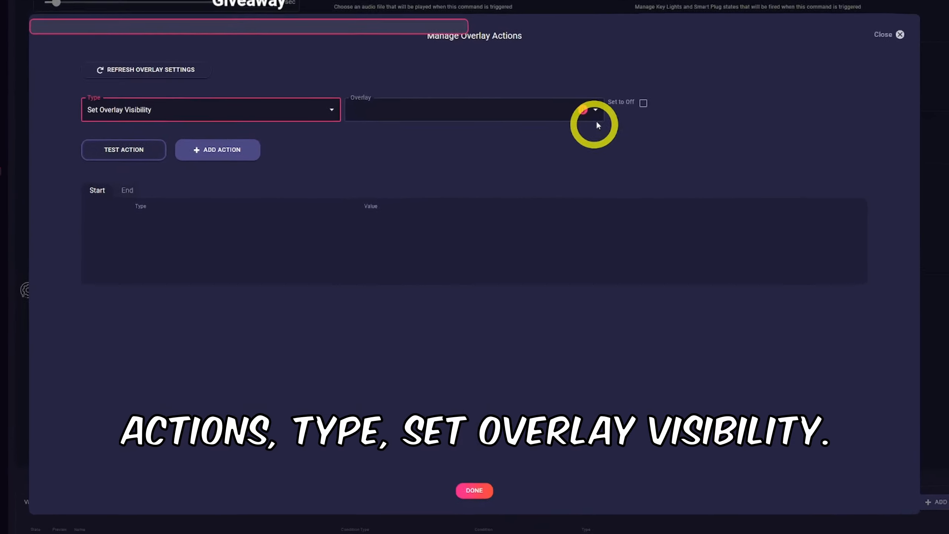
left_click(349, 3)
scroll(349, 352, "down", 2)
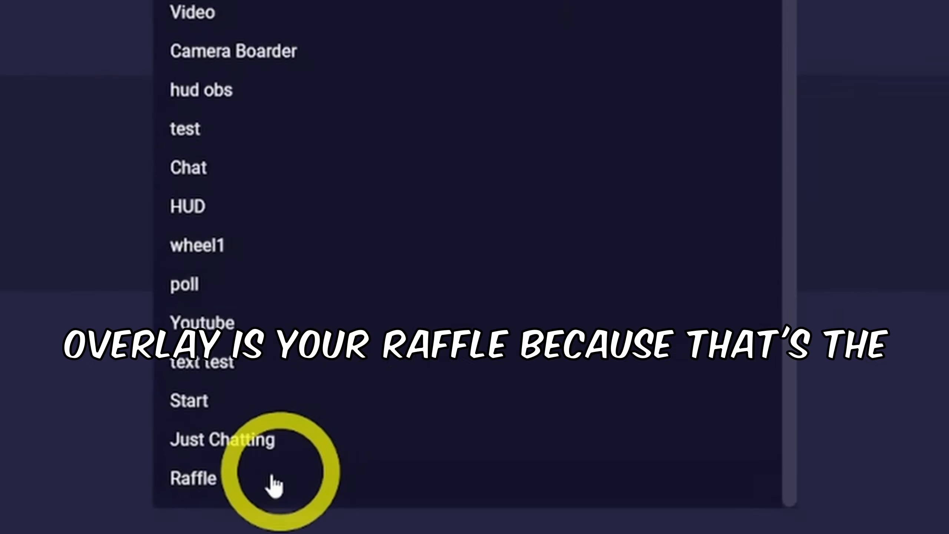
left_click(251, 486)
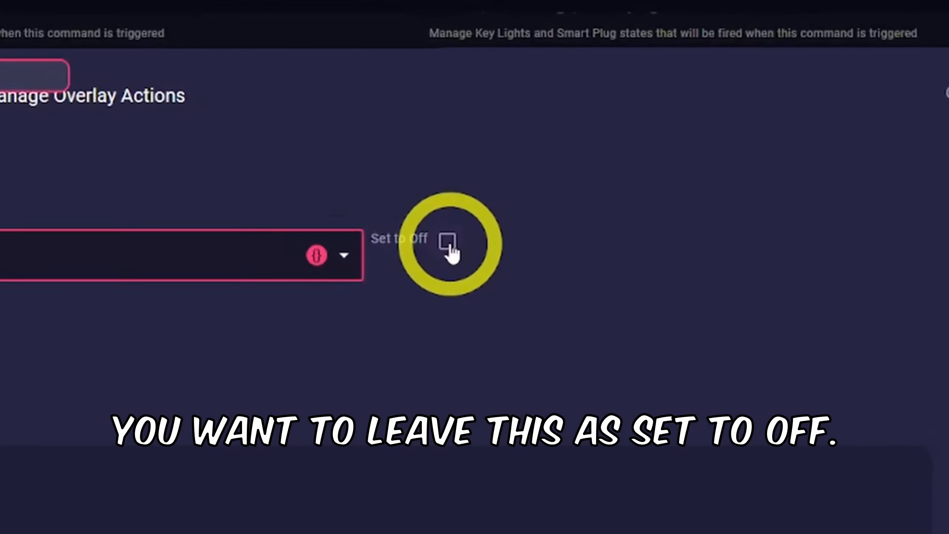